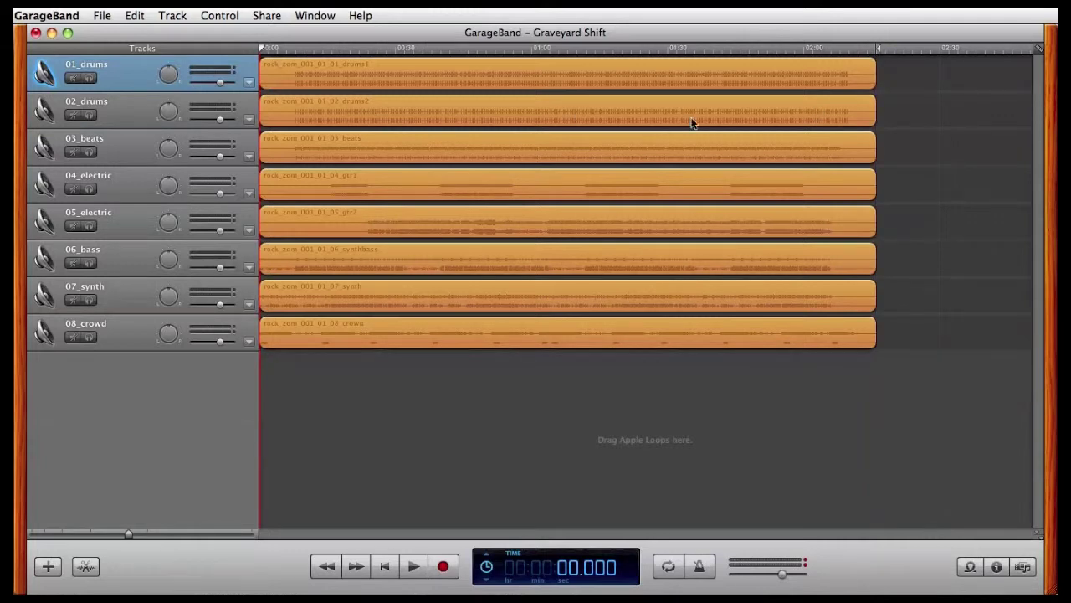
Solo the 01_drums track in the Graveyard Shift project
{"action": "left_click", "coordinate": [90, 77]}
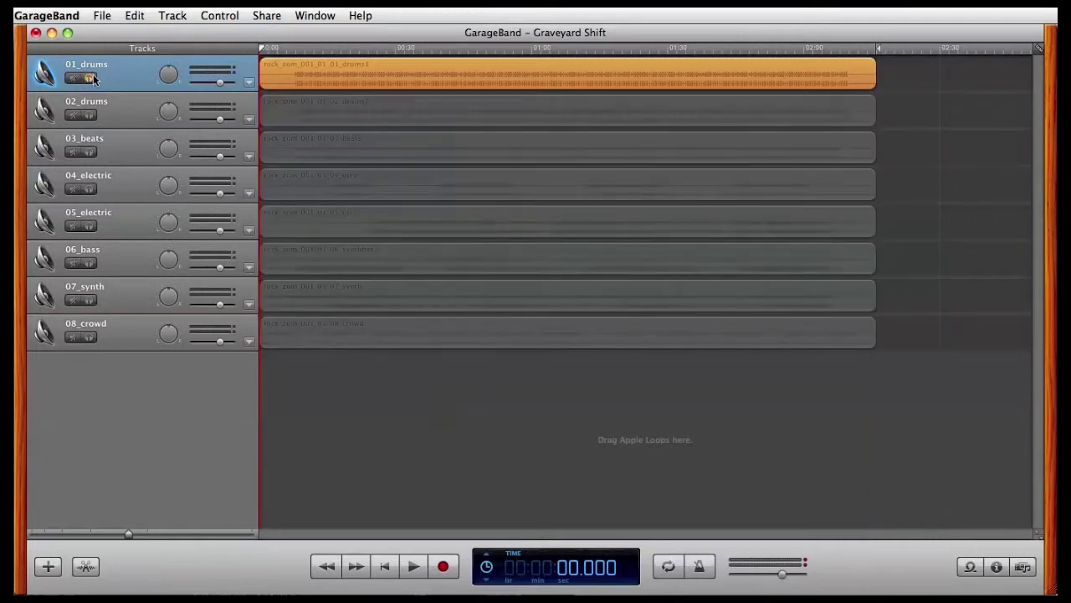
Solo 02_drums alongside 01_drums and bring up the Share menu
{"action": "left_click", "coordinate": [267, 16]}
{"action": "left_click", "coordinate": [88, 115]}
{"action": "left_click", "coordinate": [258, 15]}
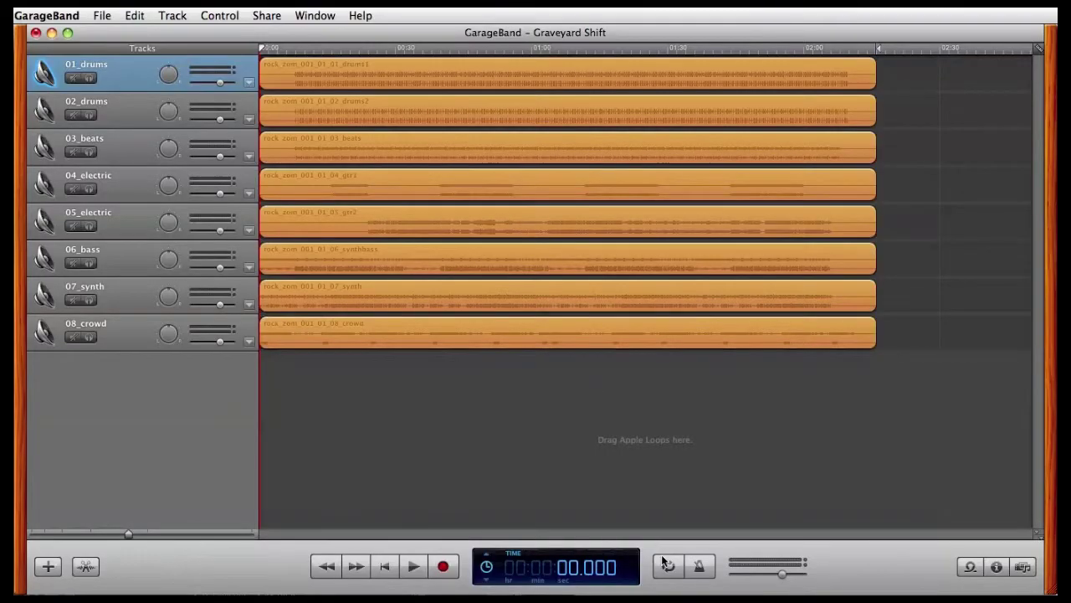
Cycle the song's first seconds, set the playhead near 12 seconds, and reach Share > Export Song to Disk
{"action": "left_click", "coordinate": [668, 567]}
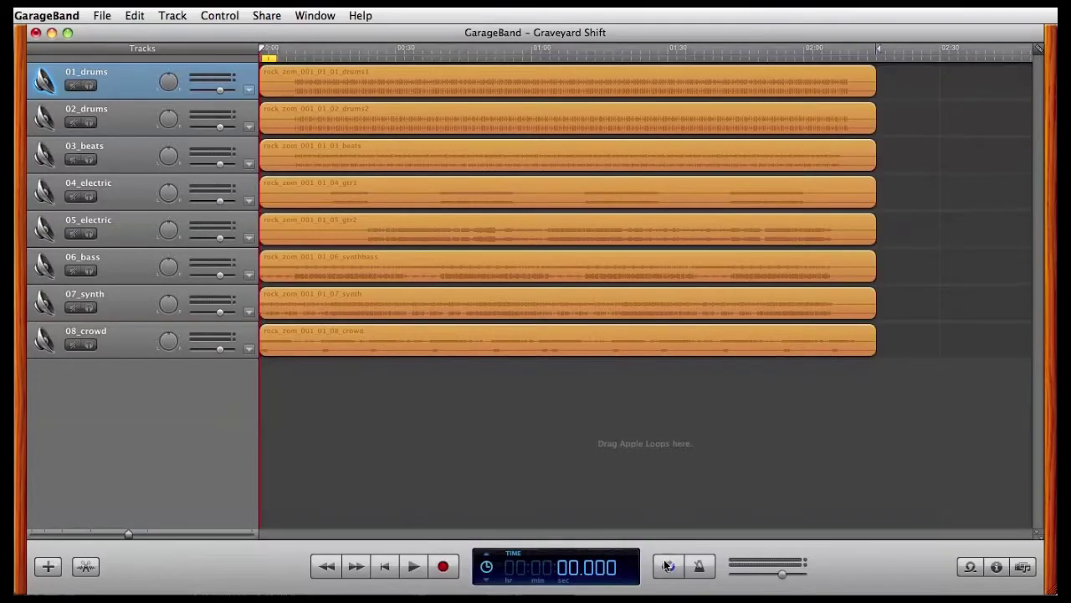
{"action": "left_click_drag", "start_coordinate": [294, 58], "coordinate": [356, 61]}
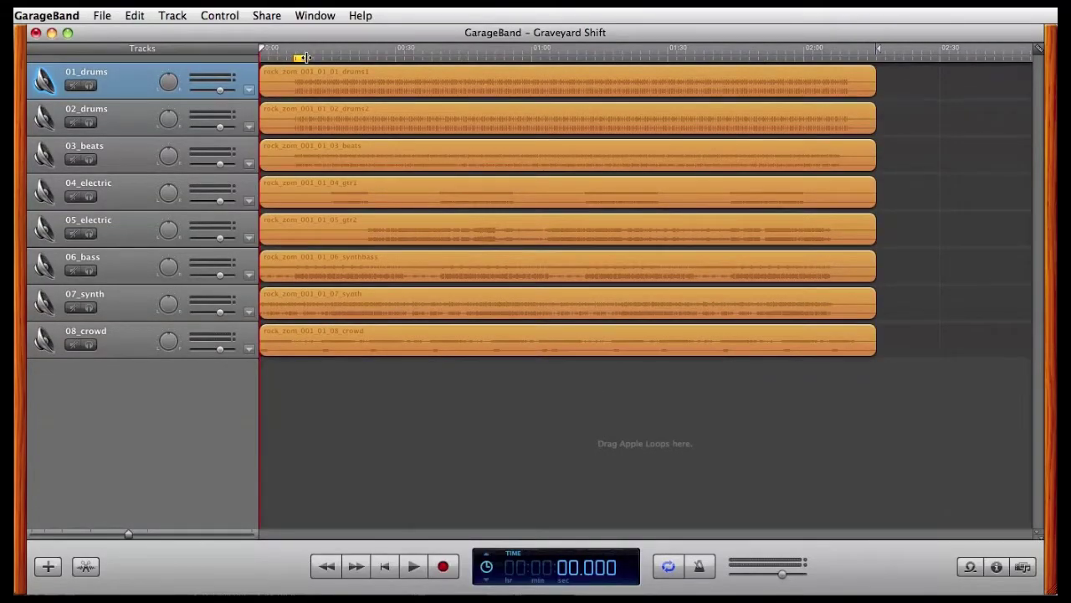
{"action": "left_click", "coordinate": [321, 49]}
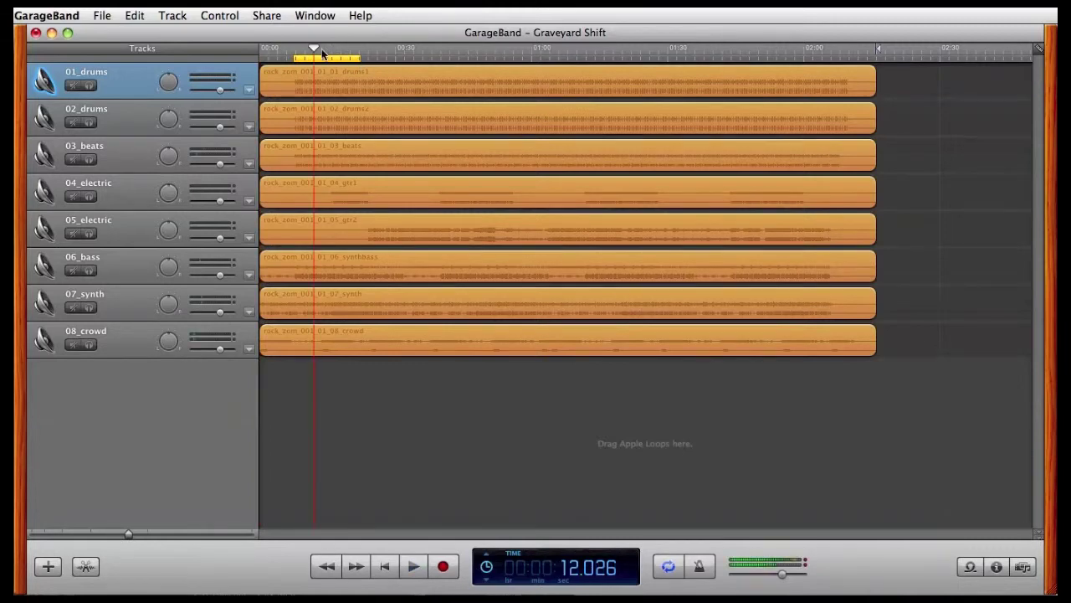
{"action": "left_click", "coordinate": [266, 15]}
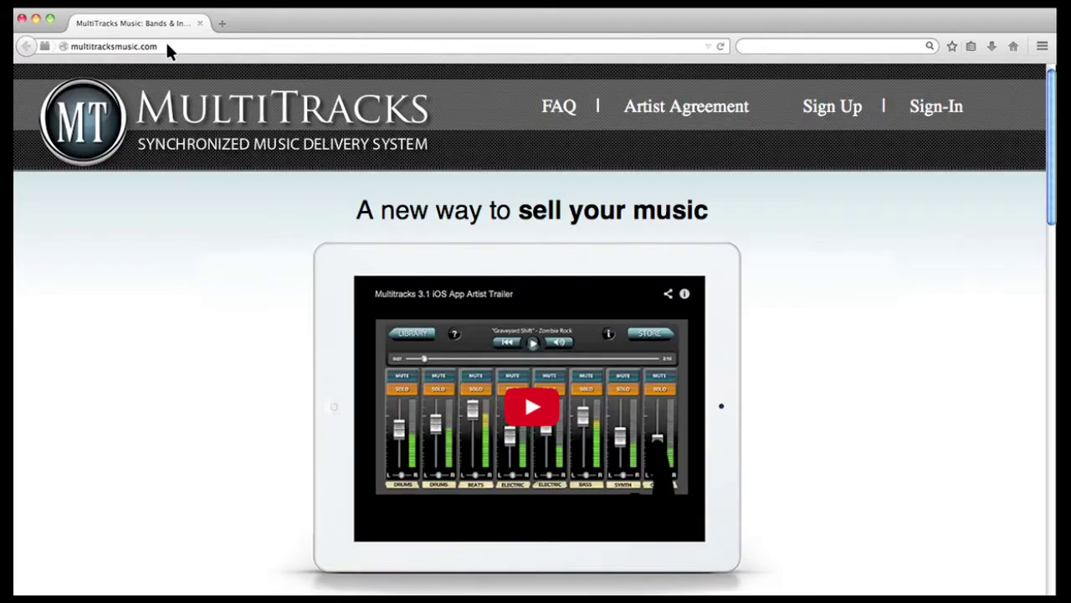
Sign up for a new MultiTracks artist account and submit the Contact Information form
{"action": "left_click", "coordinate": [831, 109]}
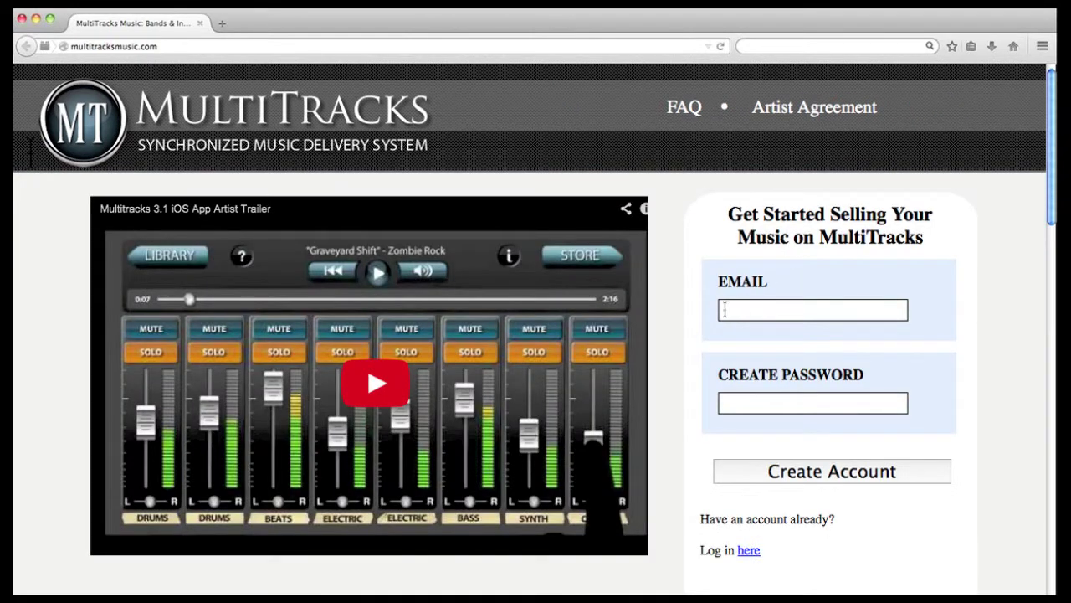
{"action": "left_click", "coordinate": [820, 471]}
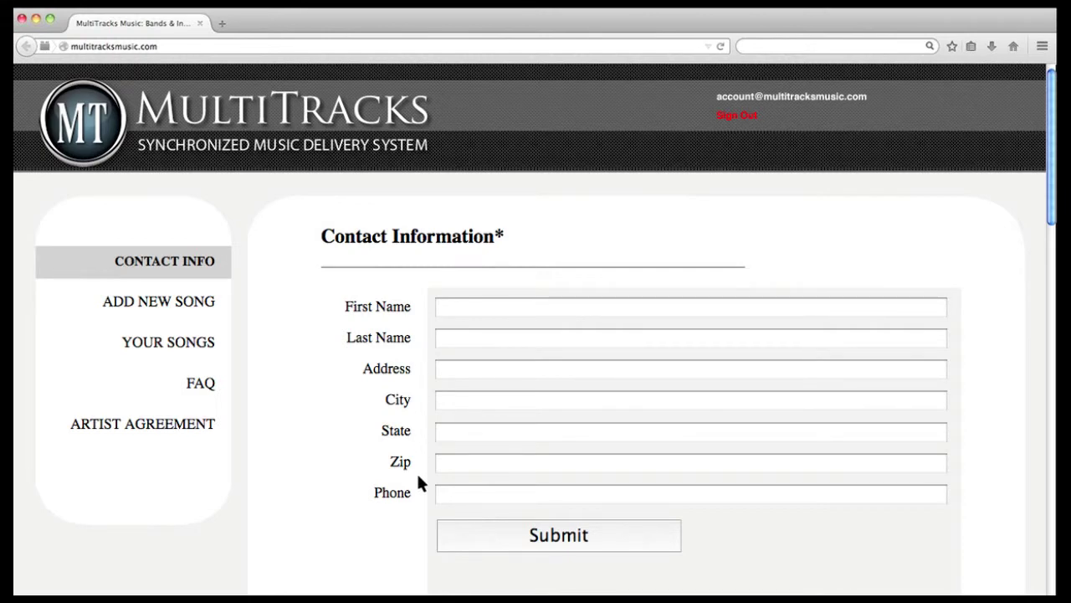
{"action": "left_click", "coordinate": [548, 536]}
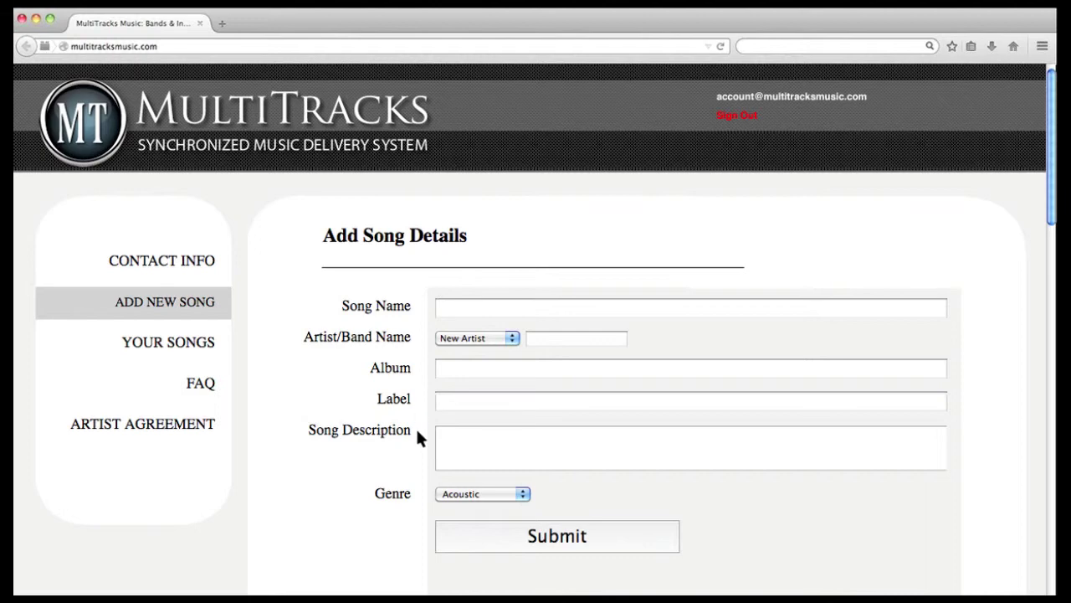
Submit the Song 1 details and go to its audio upload page
{"action": "left_click", "coordinate": [550, 536]}
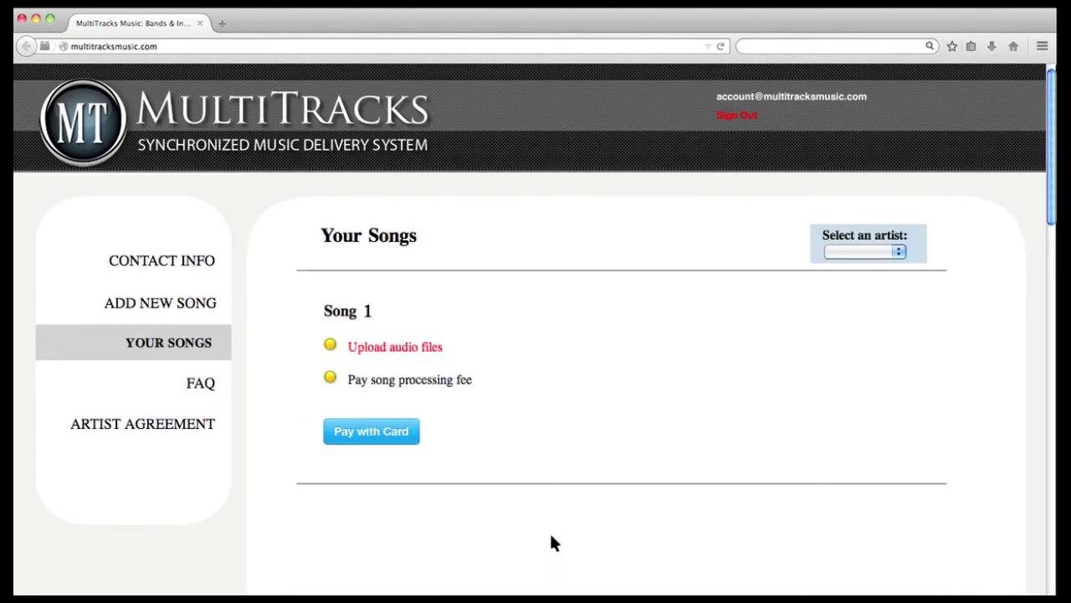
{"action": "left_click", "coordinate": [381, 351]}
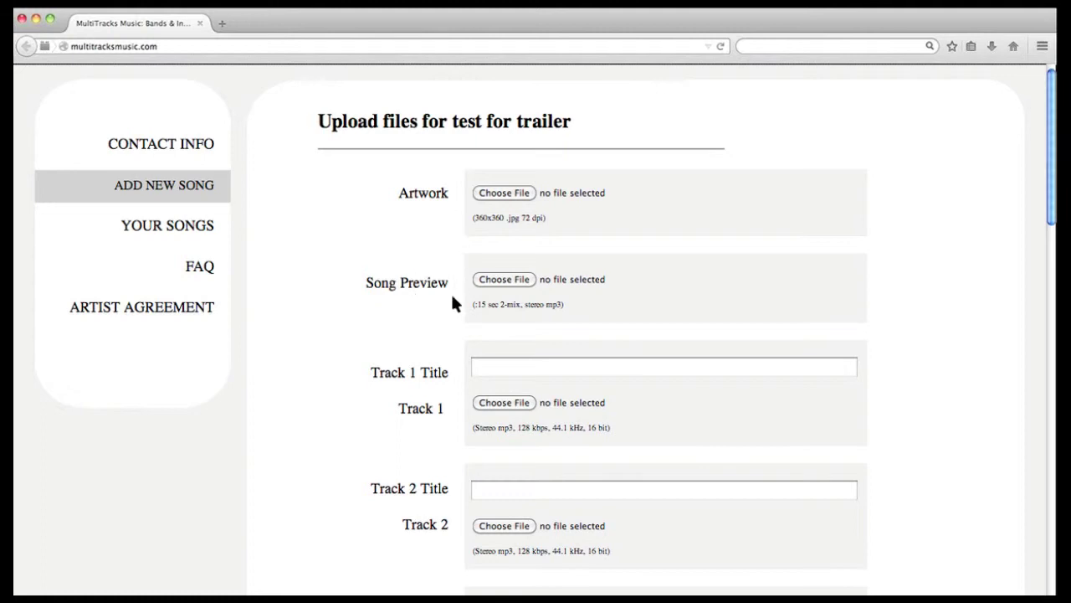
Scroll to the bottom of the Song 1 upload form and submit the files
{"action": "left_click_drag", "start_coordinate": [1052, 168], "coordinate": [1052, 269]}
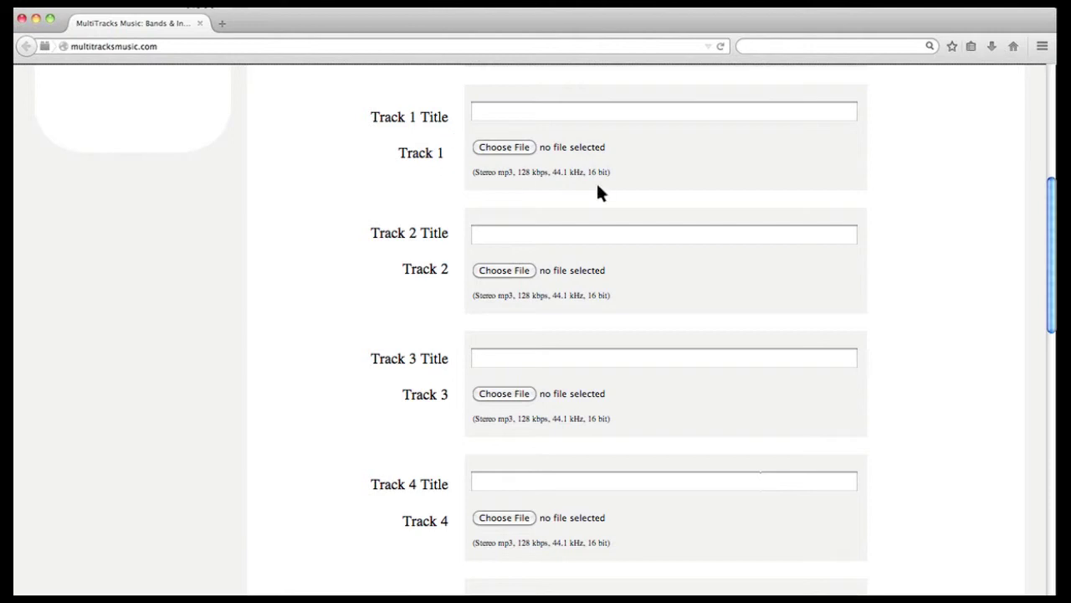
{"action": "left_click_drag", "start_coordinate": [1052, 259], "coordinate": [1053, 527]}
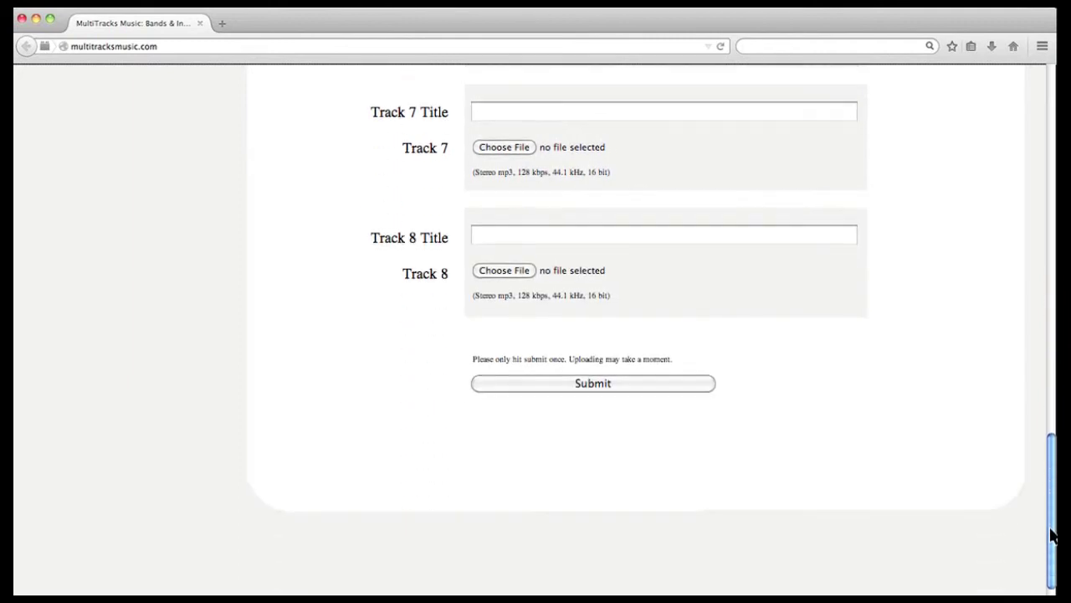
{"action": "left_click", "coordinate": [590, 386]}
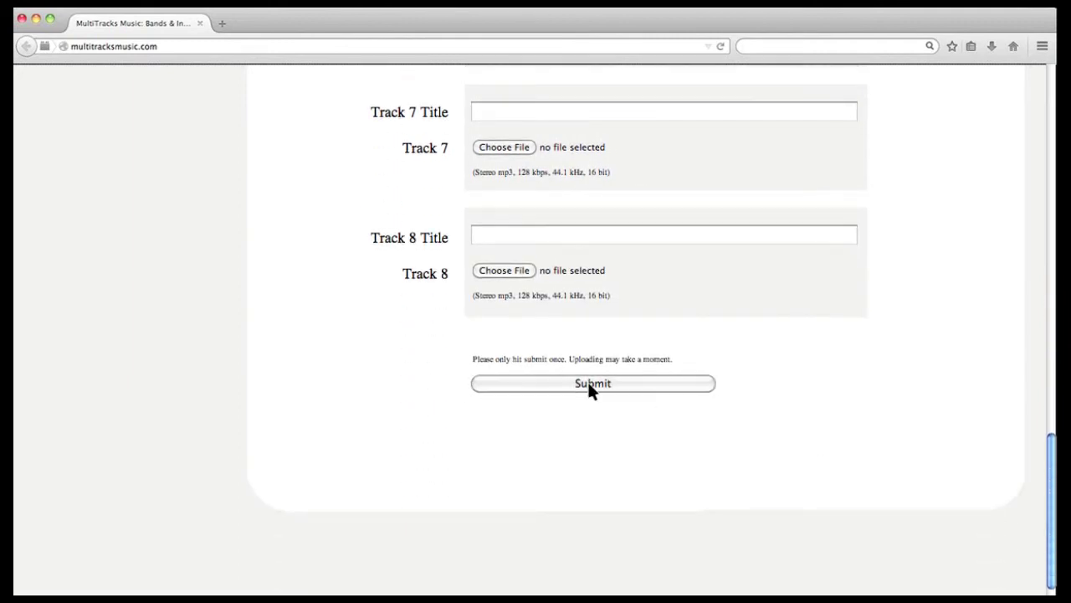